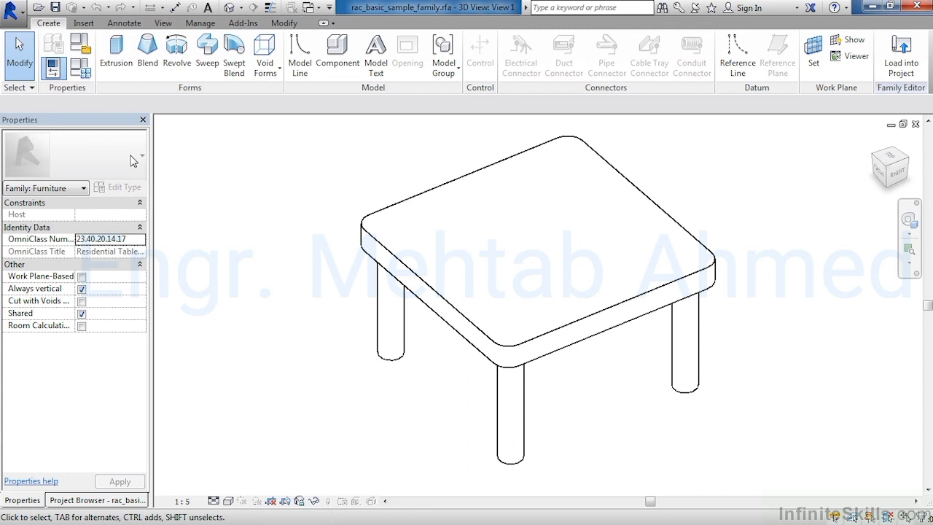
# - Check the table family's types and parameters, and open the Ref. Level floor plan view
pyautogui.click(81, 70)
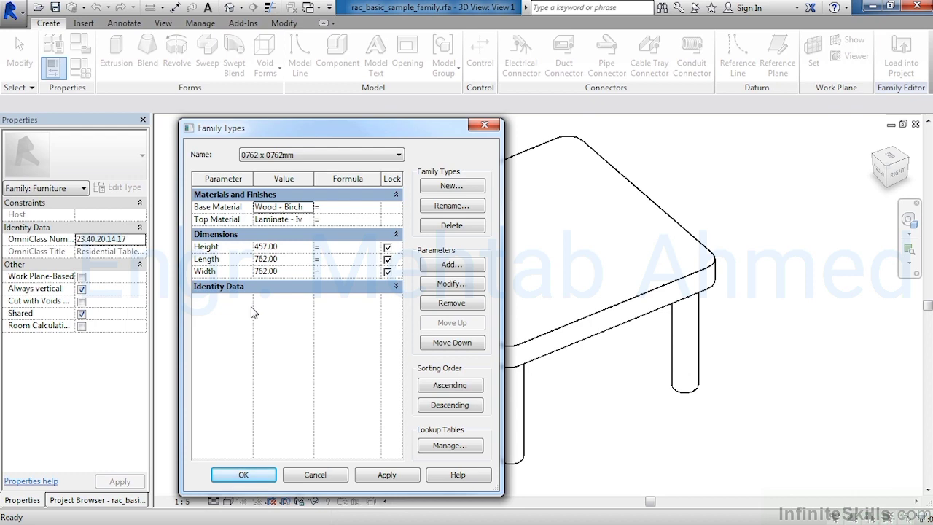
pyautogui.click(246, 475)
pyautogui.click(129, 501)
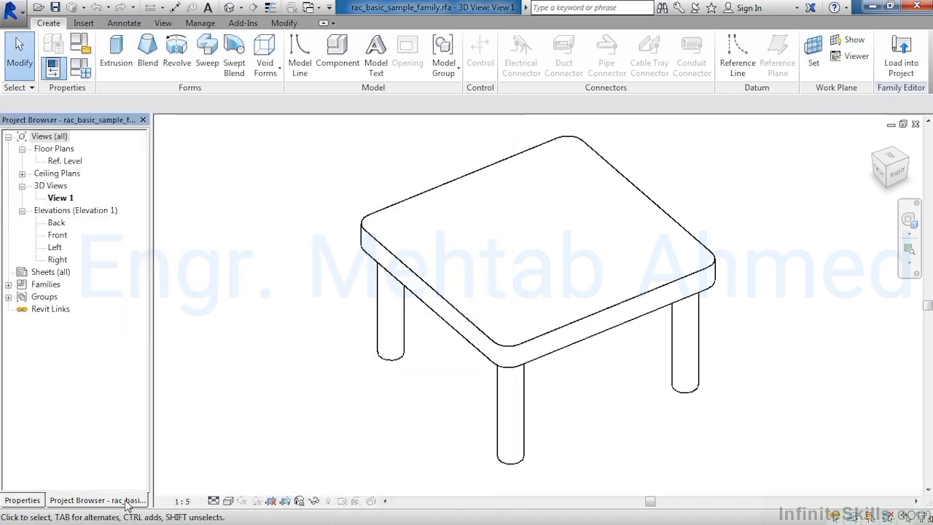
pyautogui.doubleClick(63, 161)
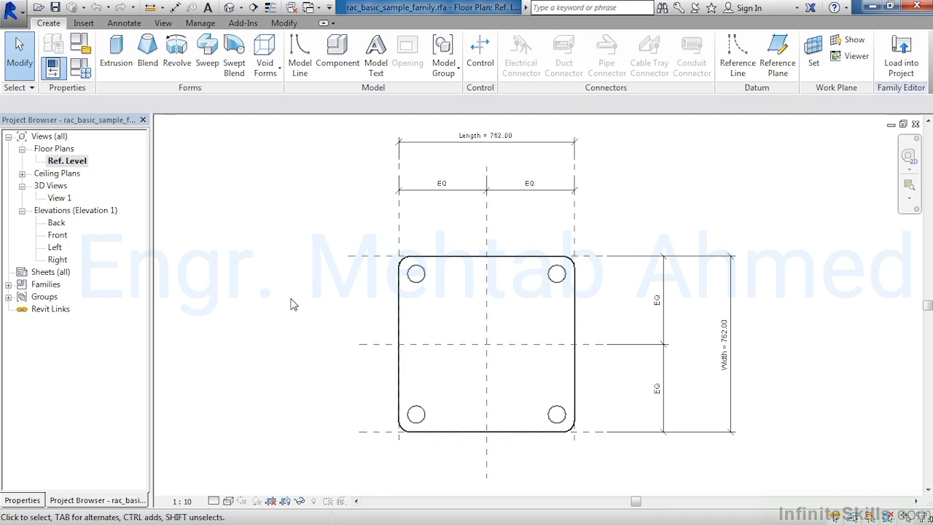
# - Inspect which family parameters are available as labels for the overall Length dimension above the table
pyautogui.click(532, 148)
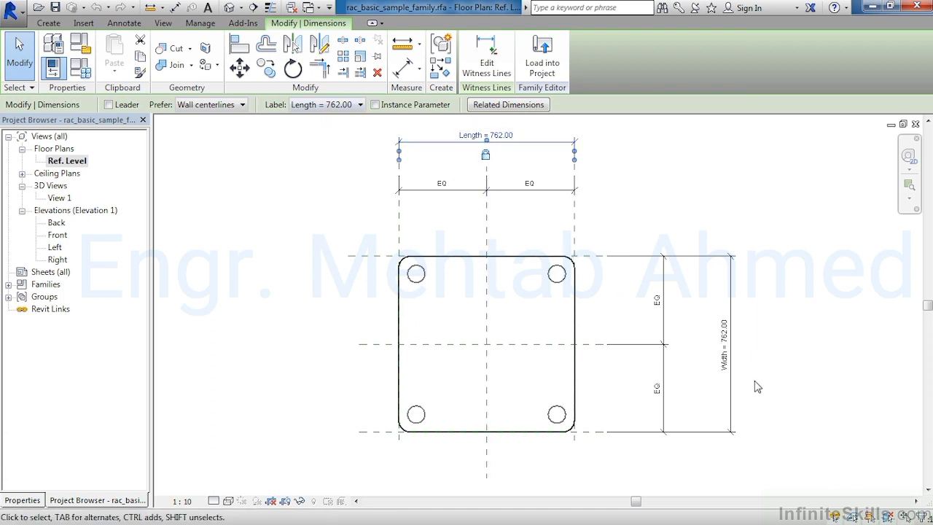
pyautogui.click(319, 108)
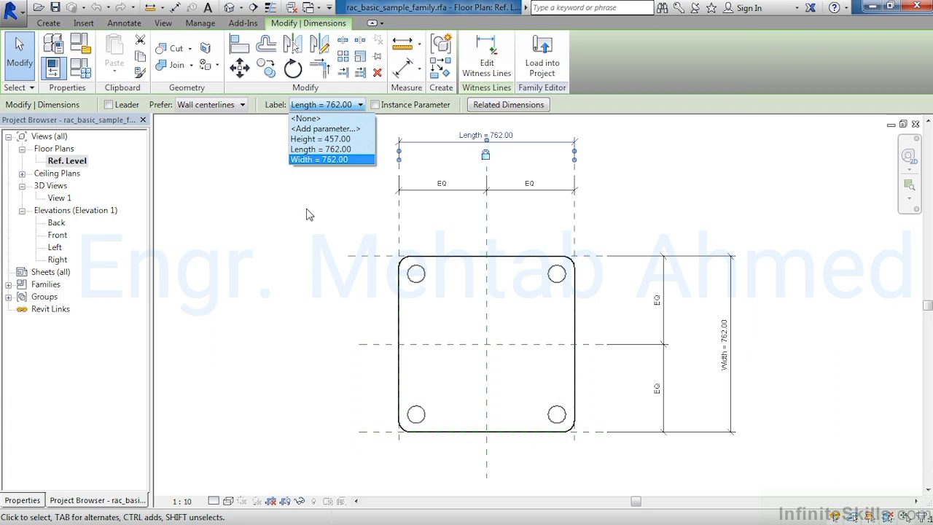
pyautogui.click(86, 73)
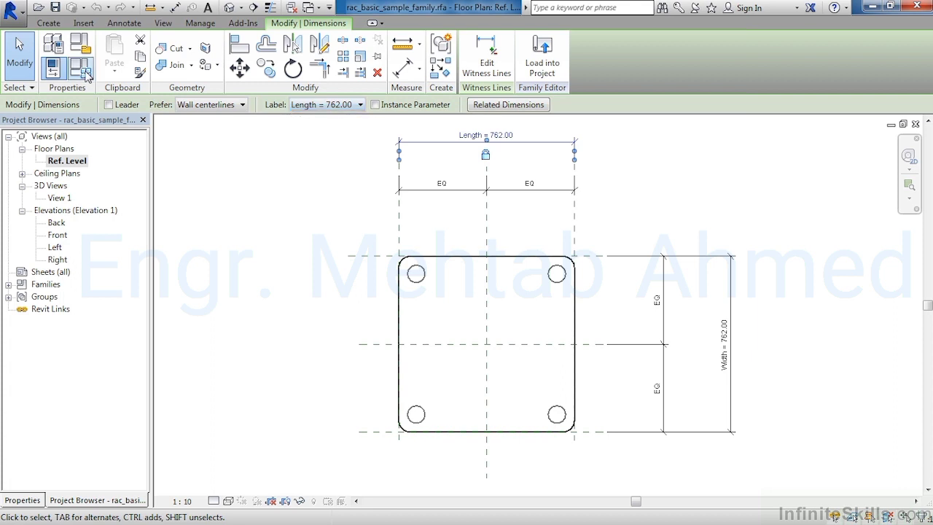
# - Create a new family type named "0700 x 0700mm"
pyautogui.click(85, 74)
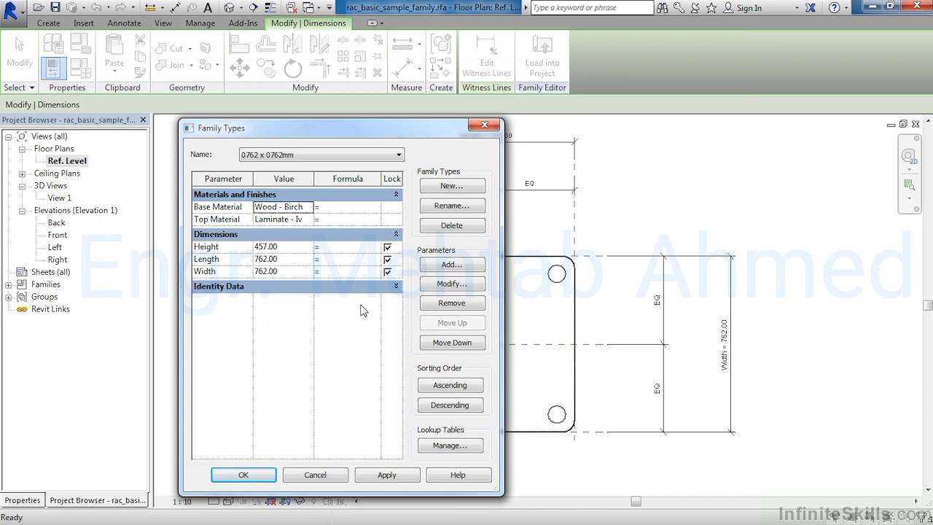
pyautogui.click(450, 187)
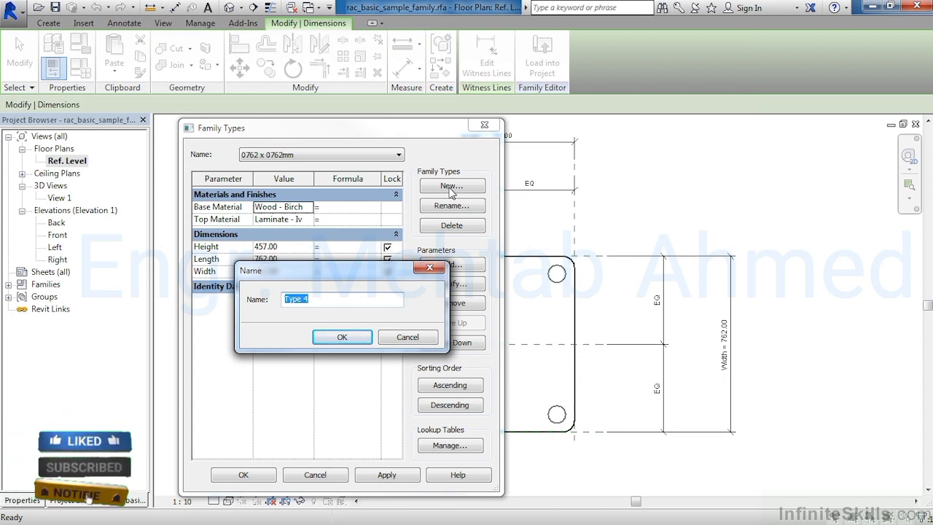
pyautogui.write('0700 x 0700mm')
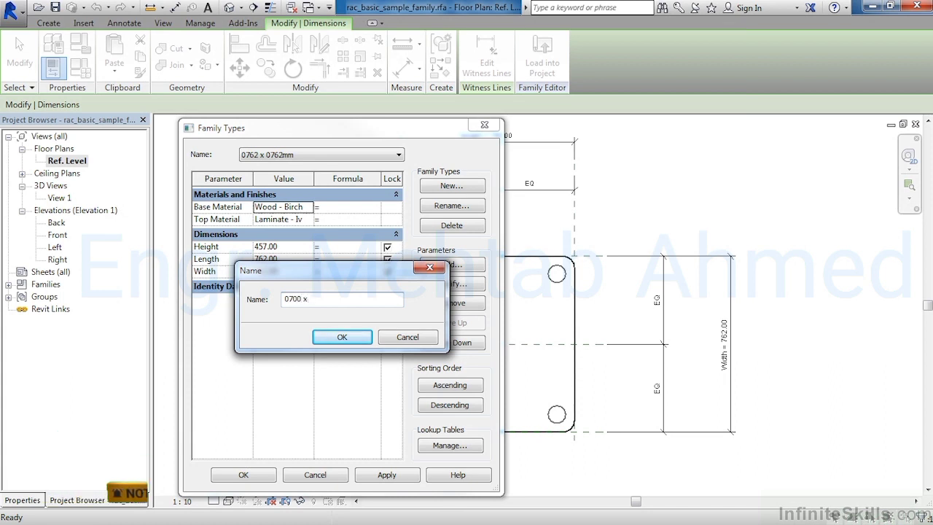
pyautogui.click(339, 338)
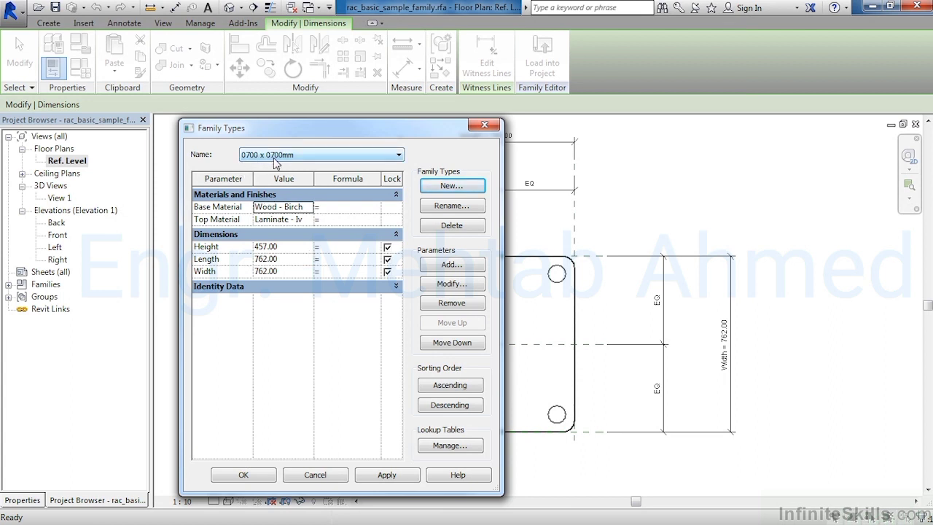
# - Set both the Length and Width parameters of the 0700 x 0700mm type to 700
pyautogui.click(294, 262)
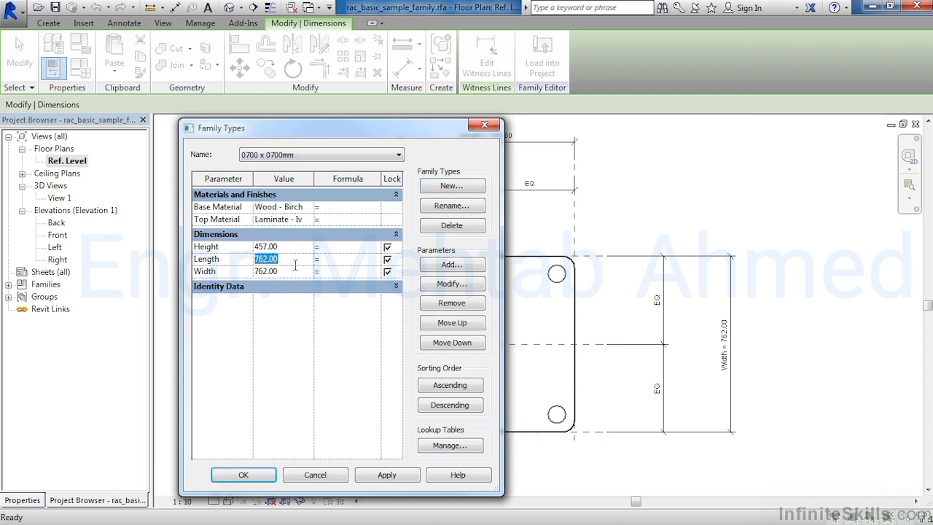
pyautogui.write('700')
pyautogui.click(287, 271)
pyautogui.write('7')
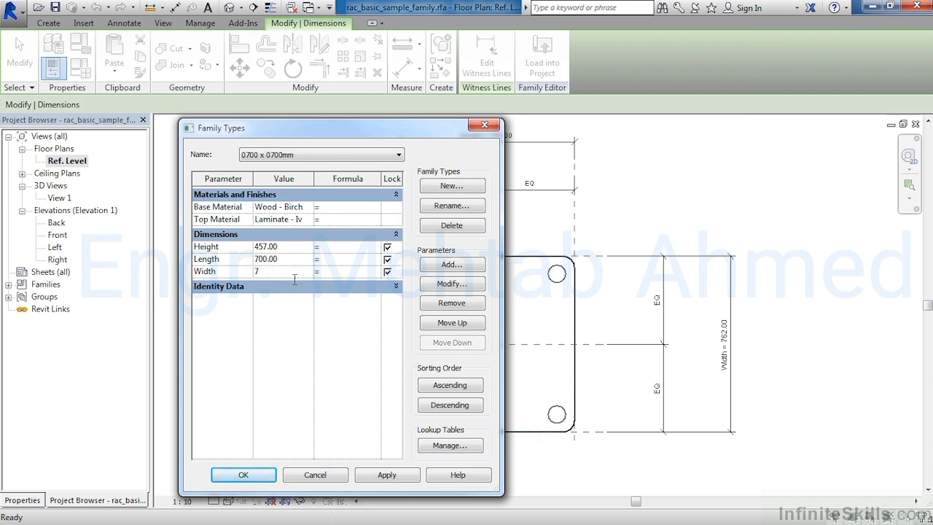
pyautogui.write('00')
pyautogui.click(309, 260)
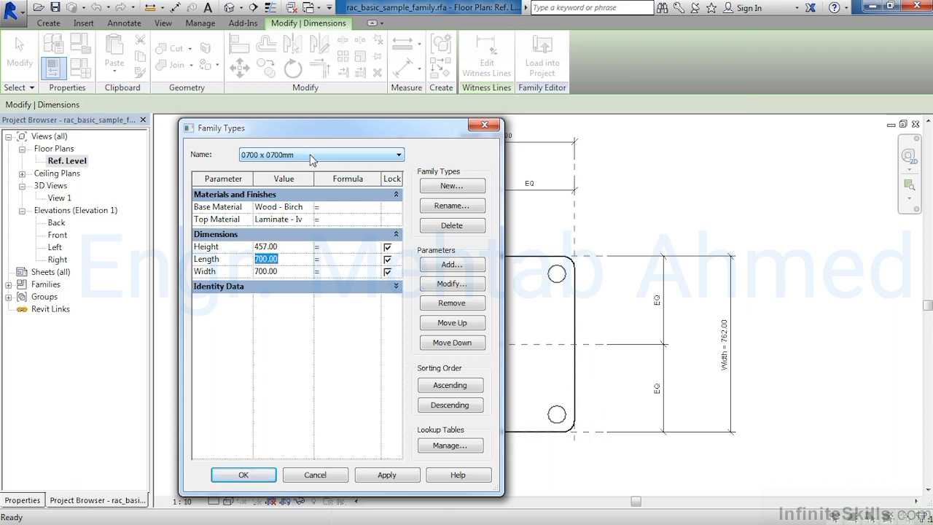
# - Review the dimensions of types 0610 x 0915mm, 0610 x 0160mm and 0762 x 0762mm, and return to 0700 x 0700mm
pyautogui.click(311, 159)
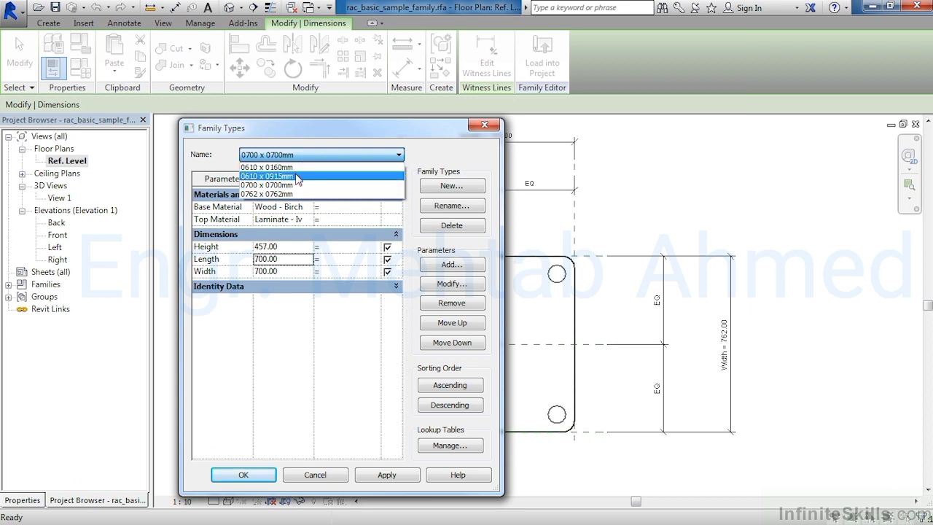
pyautogui.click(296, 176)
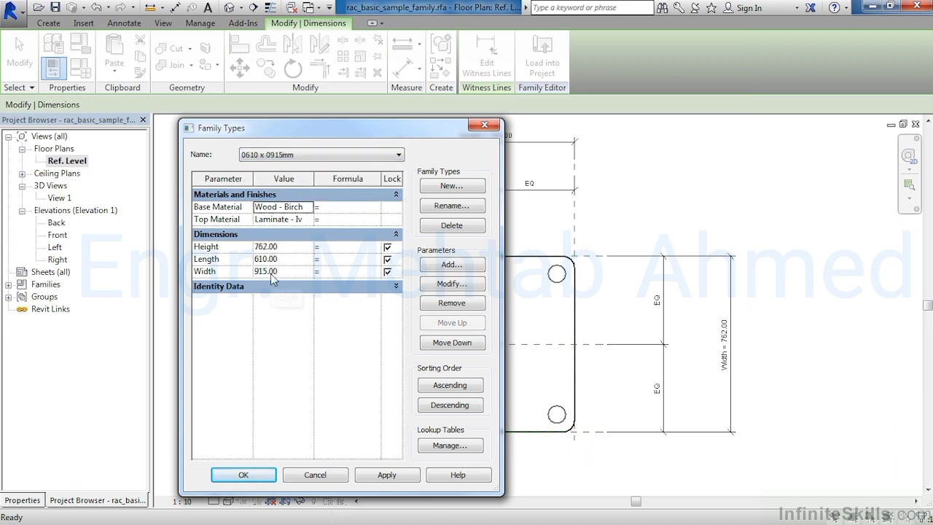
pyautogui.click(317, 156)
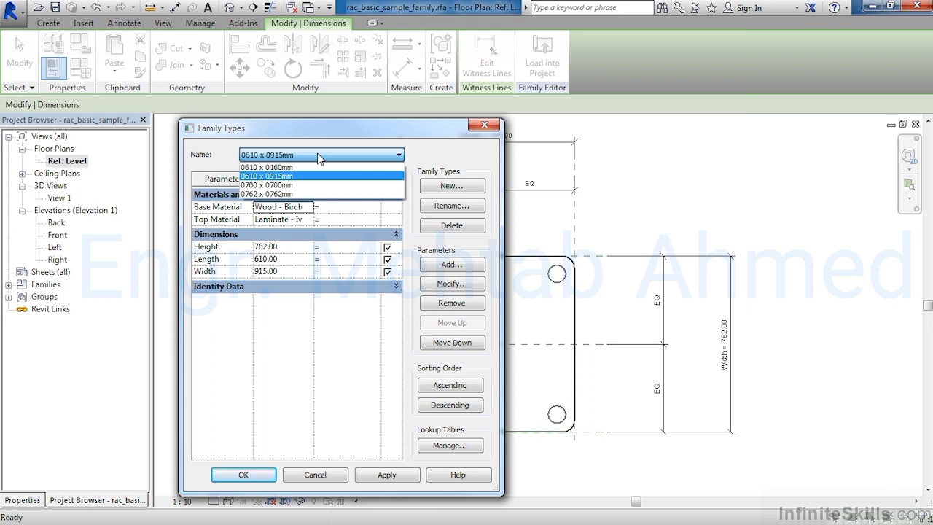
pyautogui.click(309, 167)
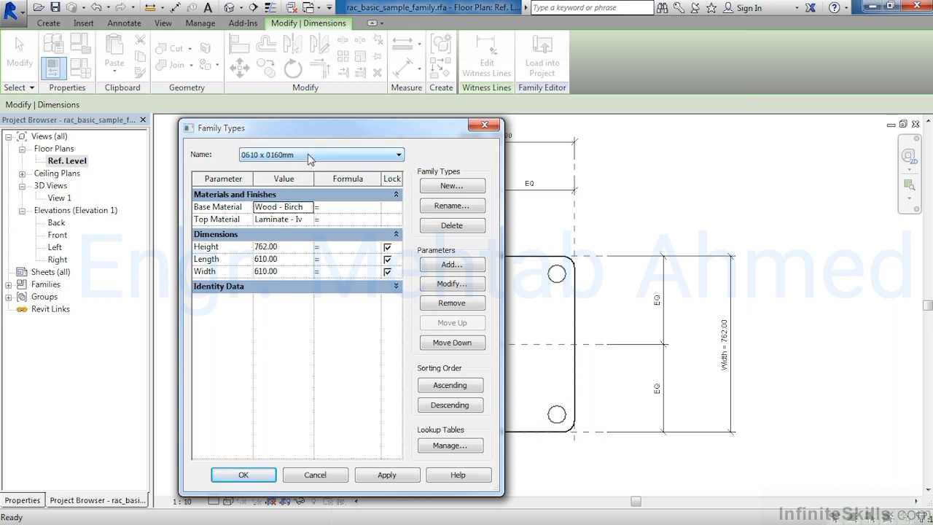
pyautogui.click(309, 159)
pyautogui.click(305, 196)
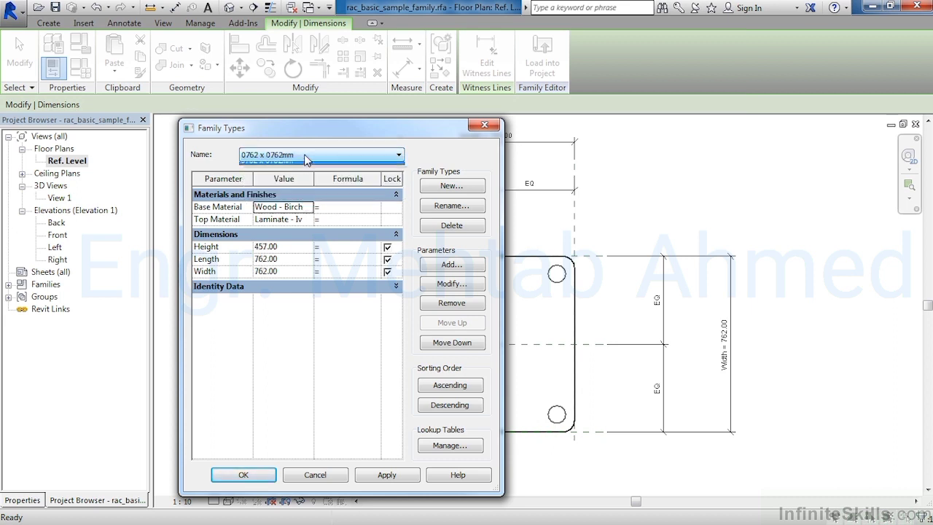
pyautogui.click(305, 158)
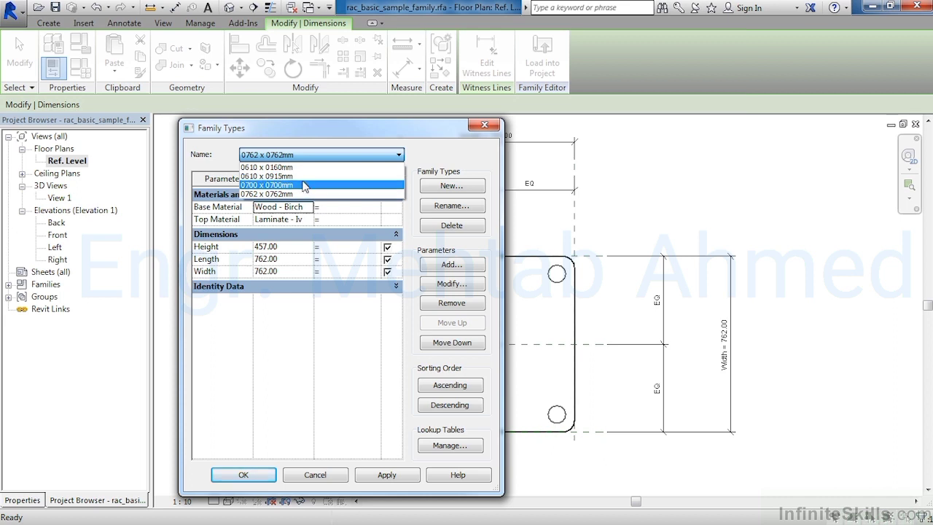
pyautogui.click(304, 185)
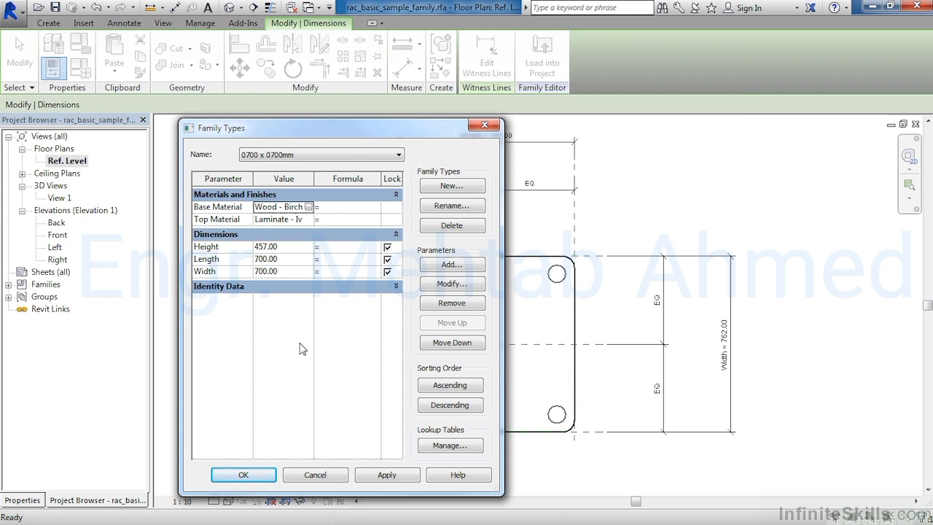
# - Move the Top Material parameter above Base Material, and move it back below
pyautogui.click(220, 221)
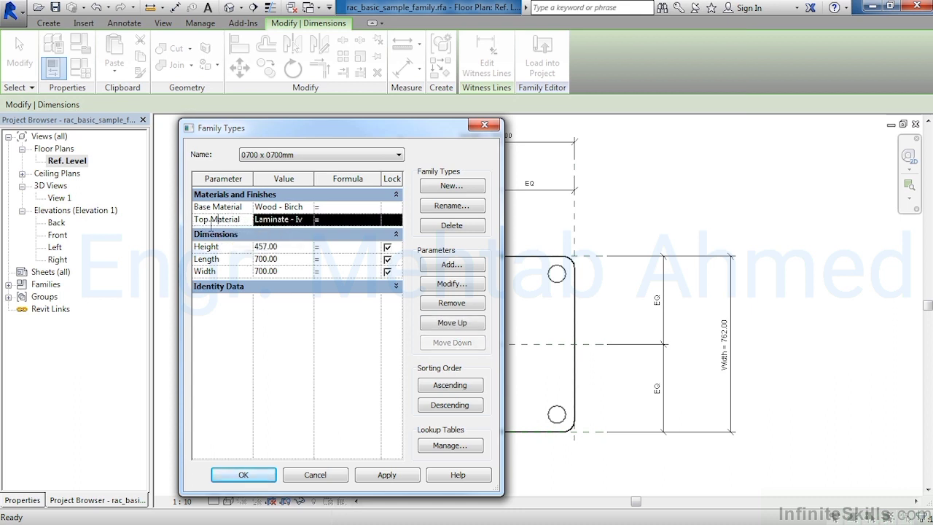
pyautogui.click(448, 324)
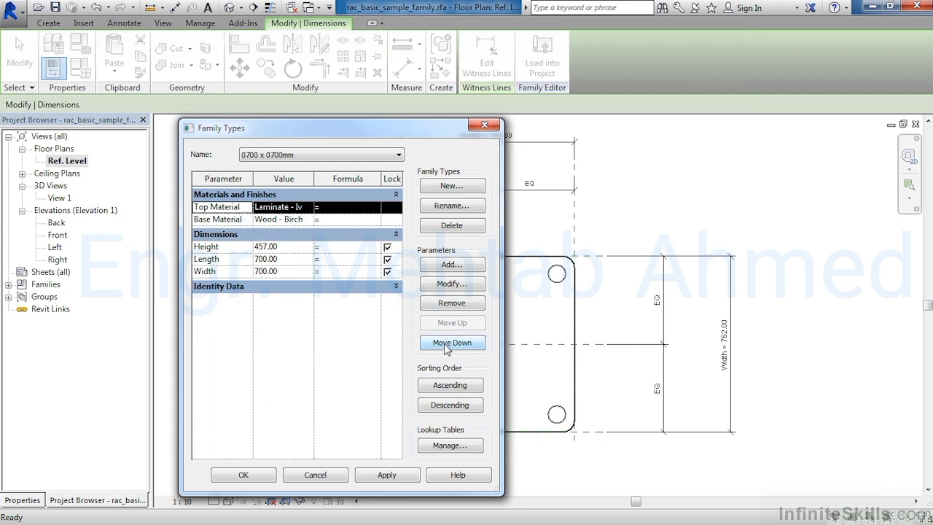
pyautogui.click(446, 343)
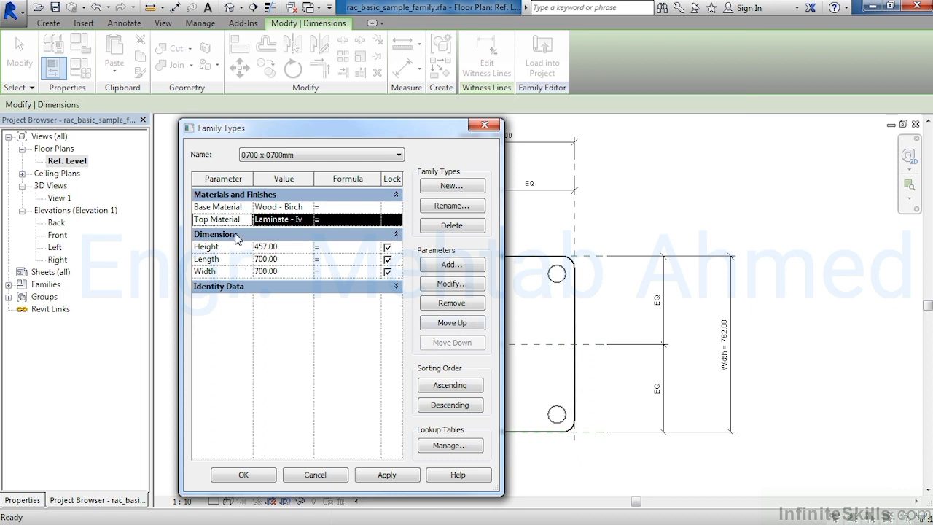
# - Sort the family parameters in ascending order, switch to descending order, and restore ascending order
pyautogui.click(457, 389)
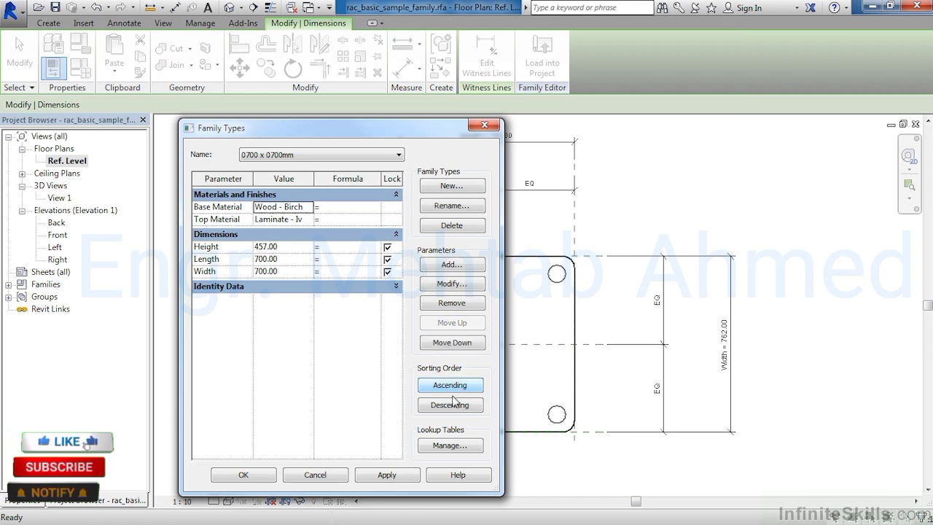
pyautogui.click(450, 405)
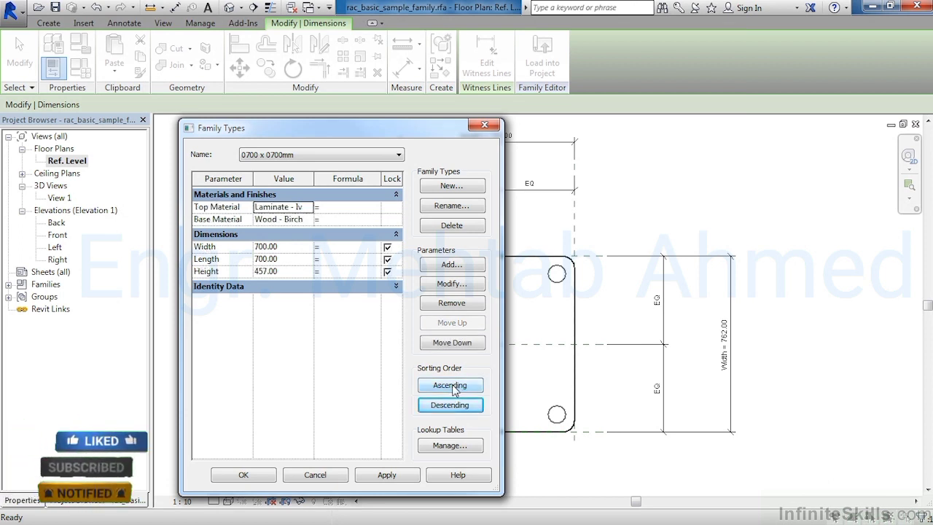
pyautogui.click(453, 387)
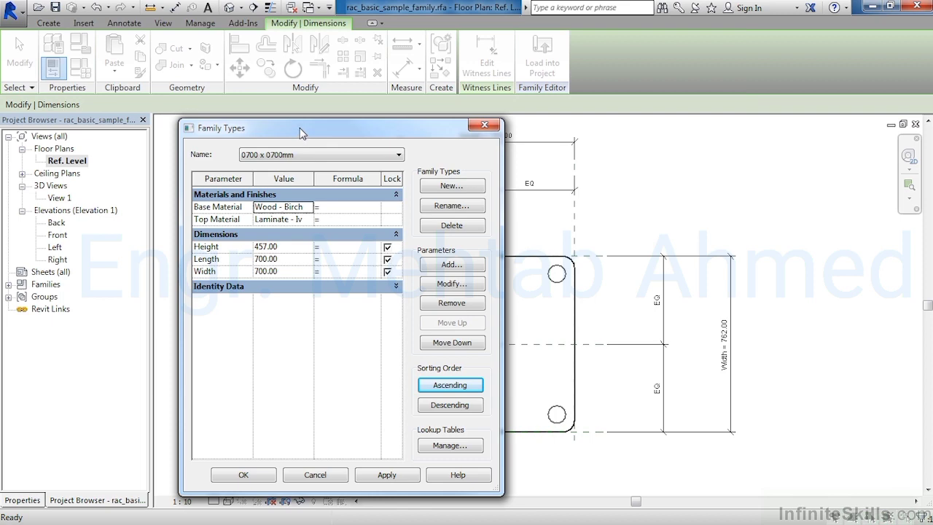
# - Apply the 0700 x 0700mm type to the table model and finish editing the family types
pyautogui.moveTo(303, 135); pyautogui.dragTo(155, 128)
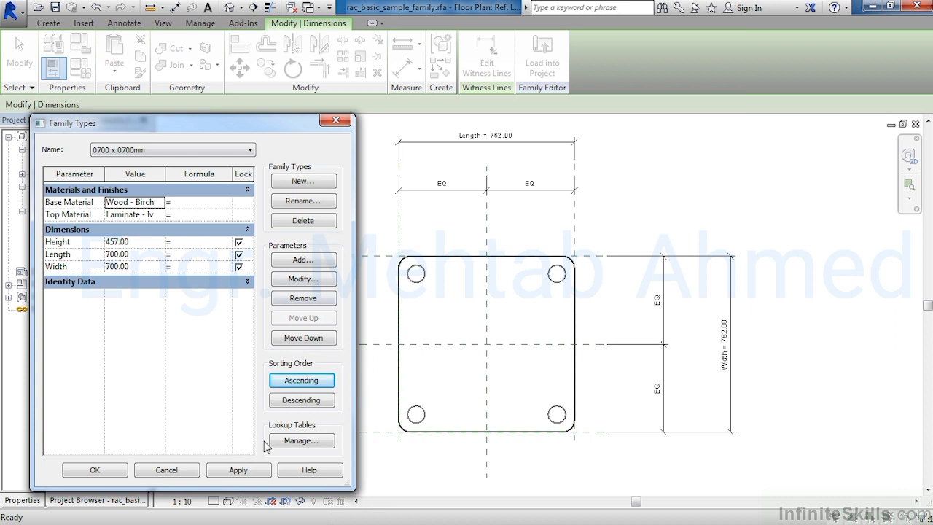
pyautogui.click(240, 472)
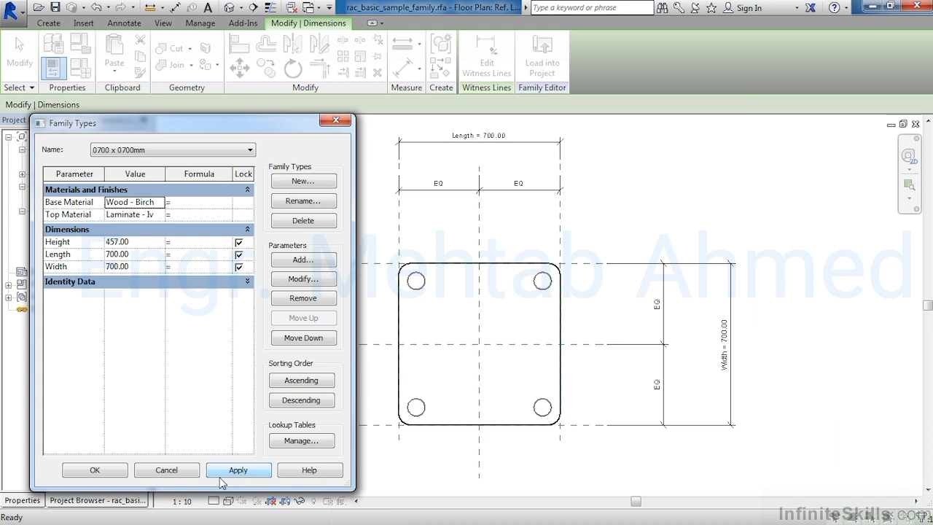
pyautogui.click(95, 470)
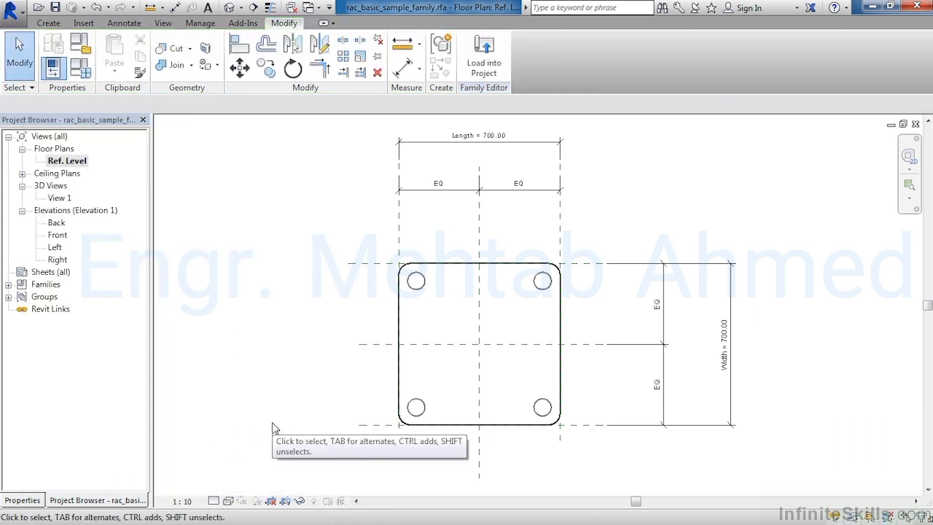